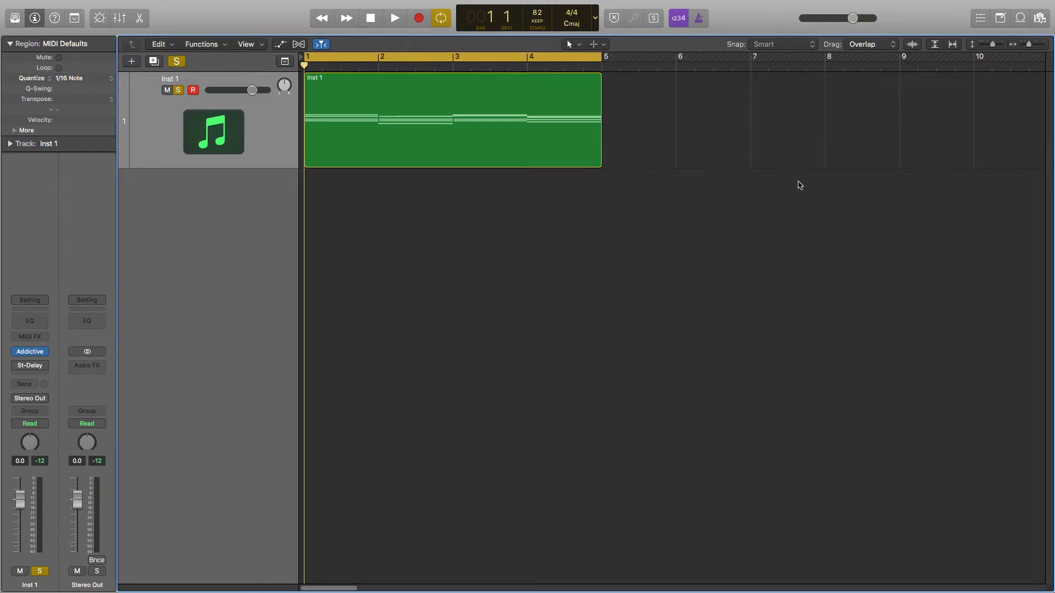
Step: Play the piano chord region on Inst 1 from the start
key("space")
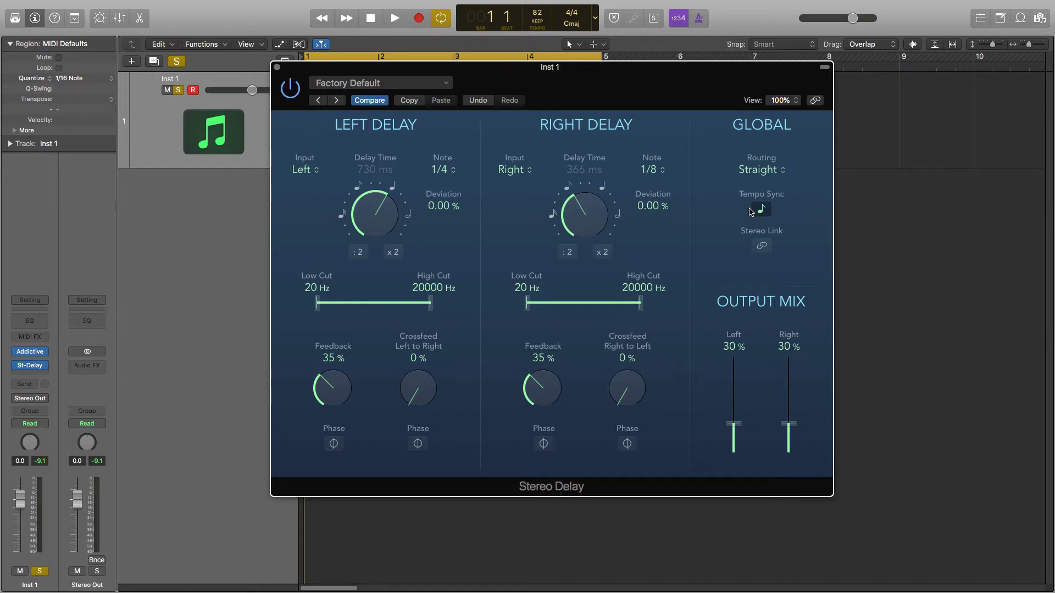
Step: With the delays linked, set both feedbacks to 39%, crossfeed to 0%, routing Straight, then unlink
left_click(761, 246)
mouse_move(548, 395)
left_mouse_down()
mouse_move(551, 364)
mouse_move(548, 401)
mouse_move(539, 361)
mouse_move(541, 380)
left_mouse_up()
left_click(762, 246)
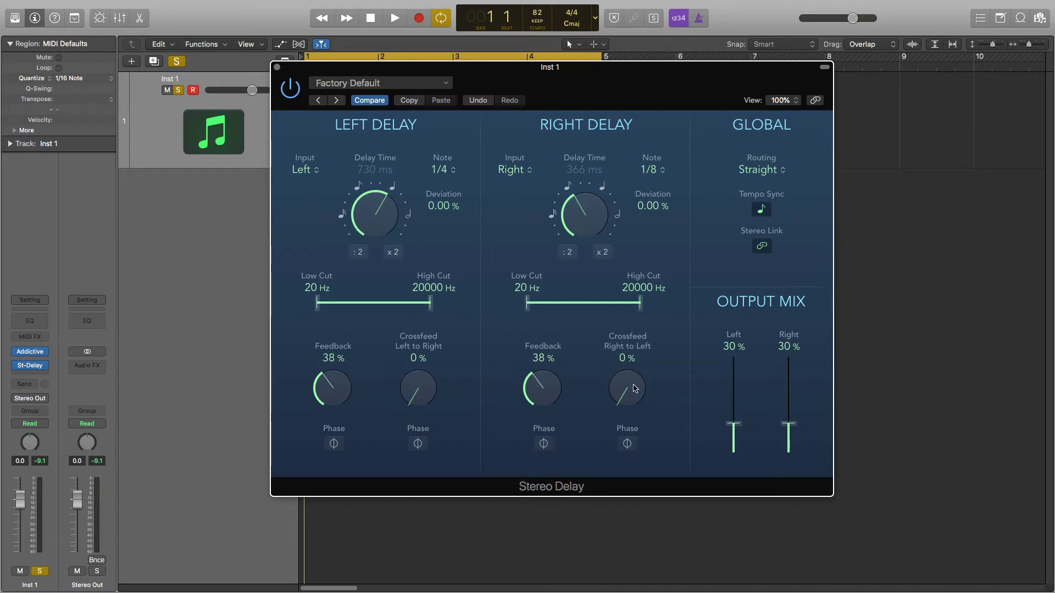
mouse_move(418, 409)
left_mouse_down()
mouse_move(417, 397)
mouse_move(417, 409)
left_mouse_up()
mouse_move(332, 388)
left_mouse_down()
mouse_move(333, 412)
mouse_move(333, 400)
left_mouse_up()
left_click(762, 169)
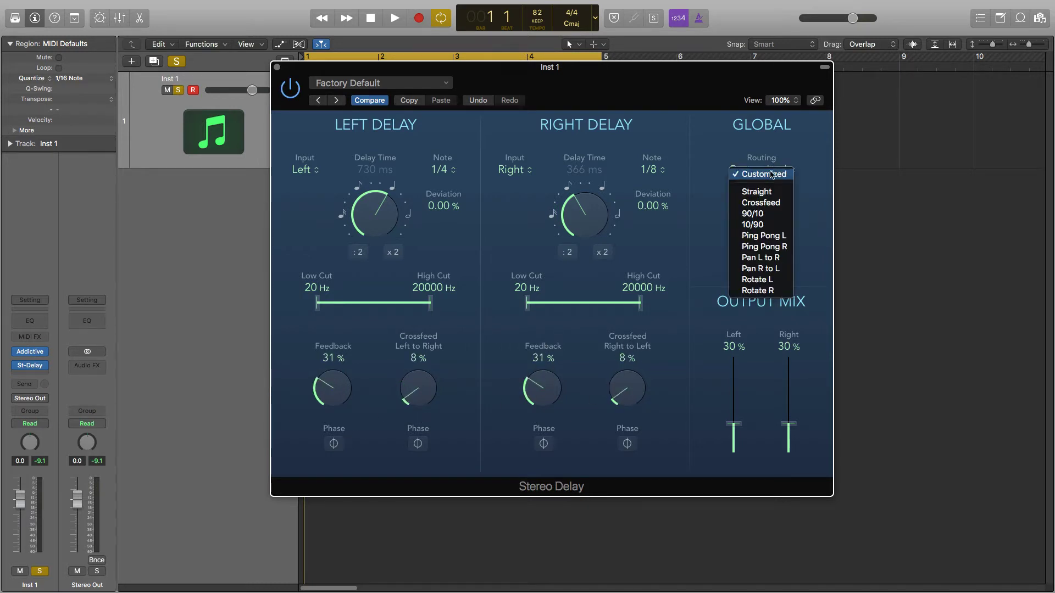
left_click(750, 190)
left_click(762, 249)
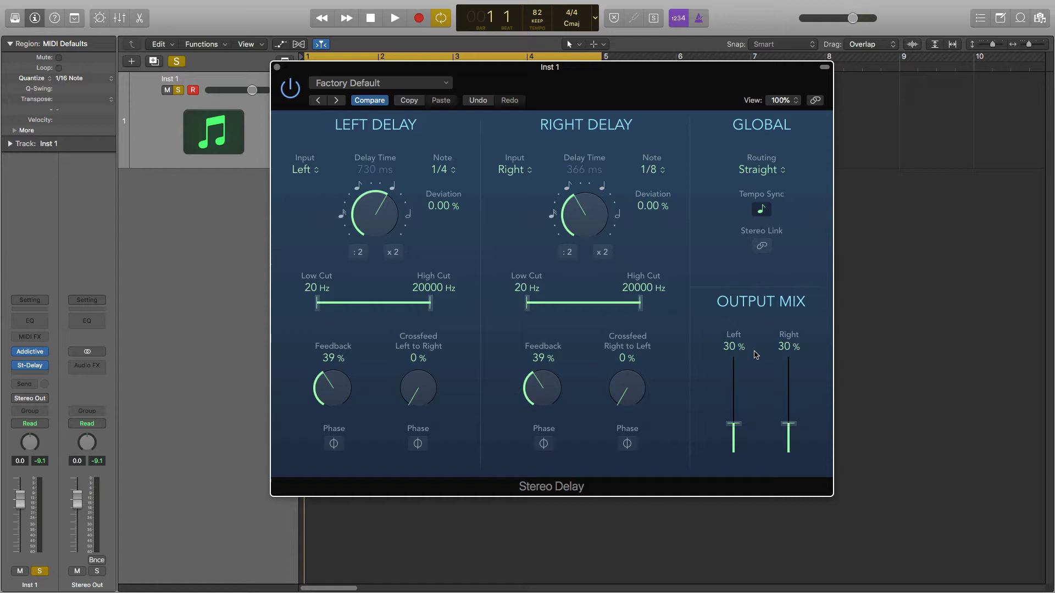
mouse_move(738, 428)
left_mouse_down()
mouse_move(737, 440)
mouse_move(745, 379)
mouse_move(742, 424)
left_mouse_up()
Step: Try and reset the left delay's note and time, then set its Deviation to +15% (840 ms)
left_click(439, 169)
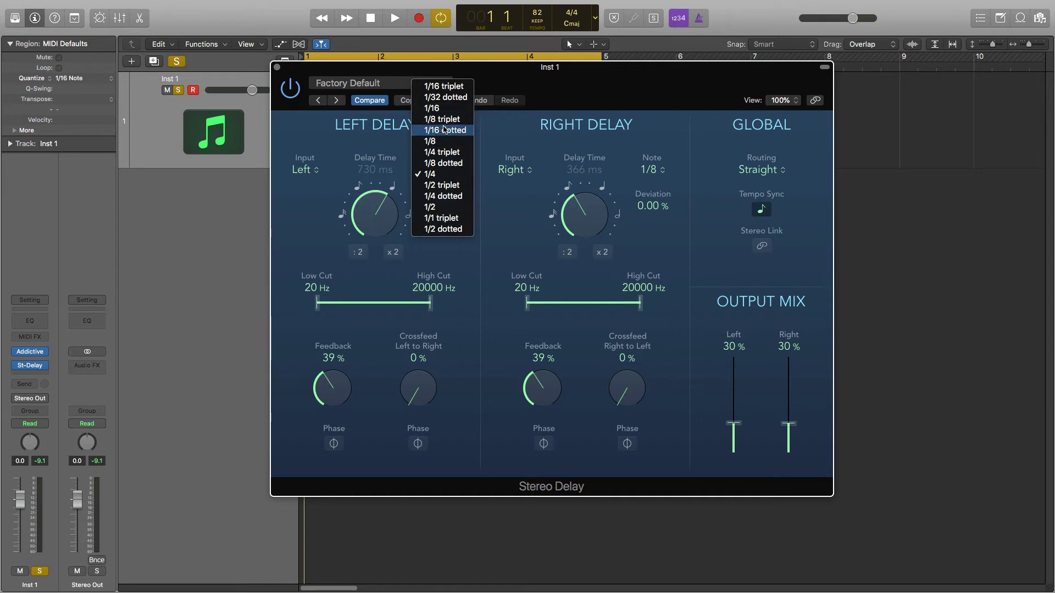
left_click(404, 157)
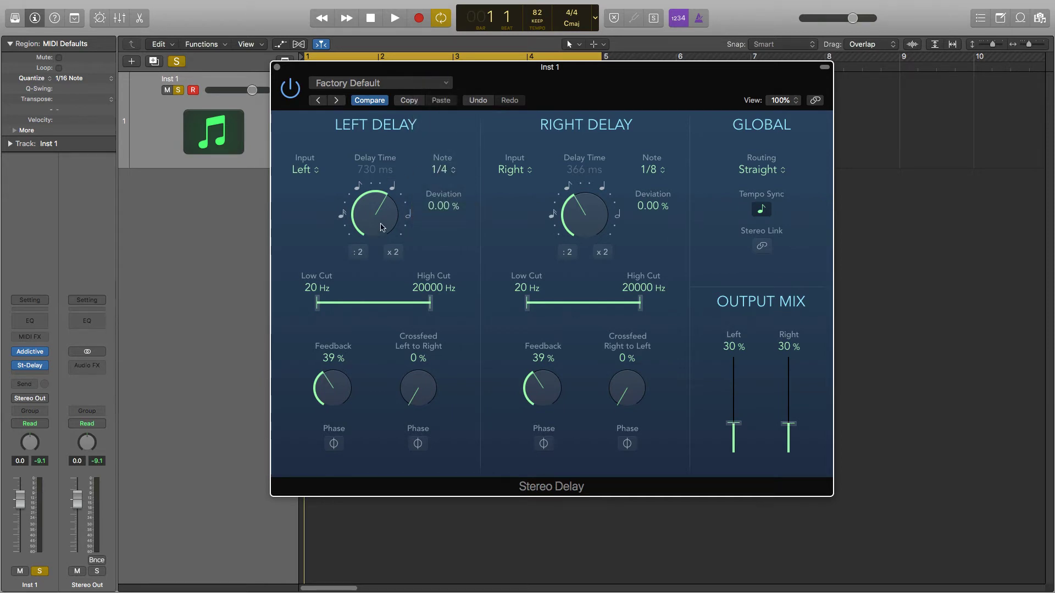
left_click_drag(383, 226, 380, 225)
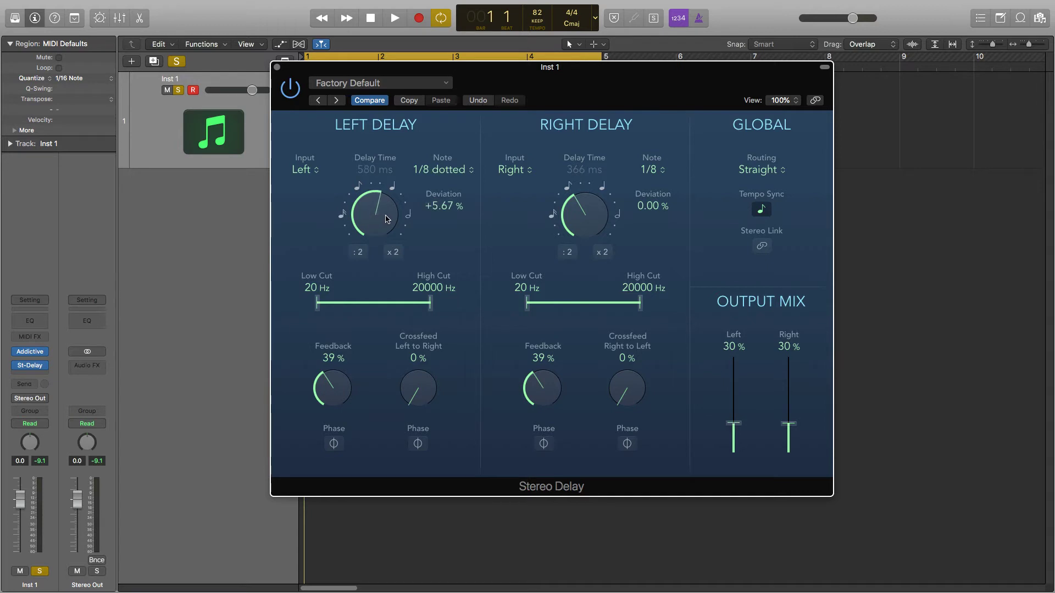
left_click(386, 215, "alt")
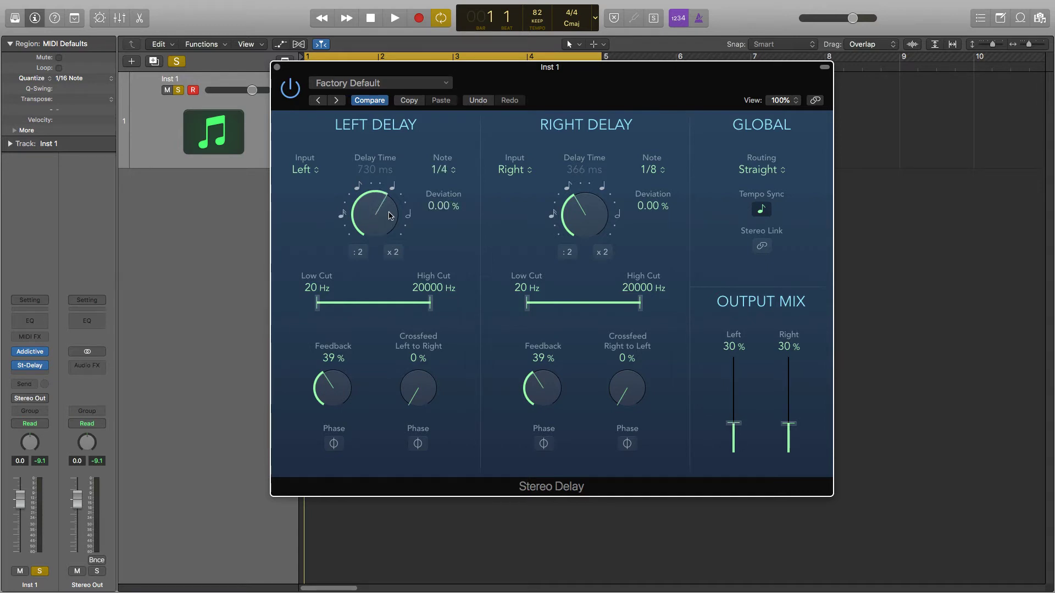
mouse_move(437, 209)
left_mouse_down()
mouse_move(436, 254)
mouse_move(445, 203)
mouse_move(448, 216)
left_mouse_up()
Step: Reset left Deviation to zero and test, then restore, the left filters at 20 Hz and 20000 Hz
left_click(448, 216, "alt")
mouse_move(430, 303)
left_mouse_down()
mouse_move(358, 309)
mouse_move(443, 302)
left_mouse_up()
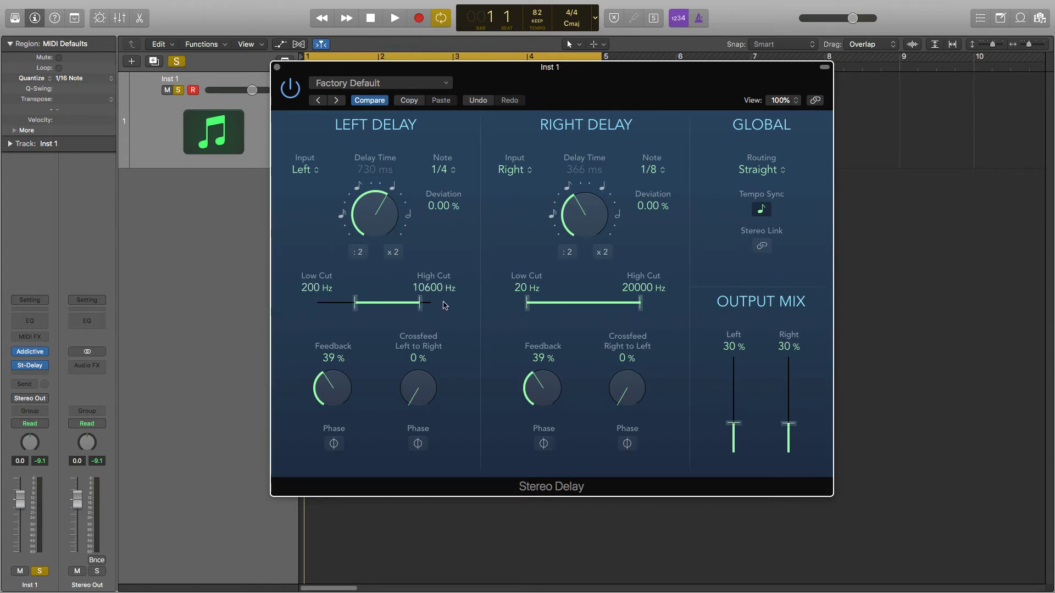
left_click_drag(356, 305, 317, 304)
left_click_drag(420, 304, 431, 304)
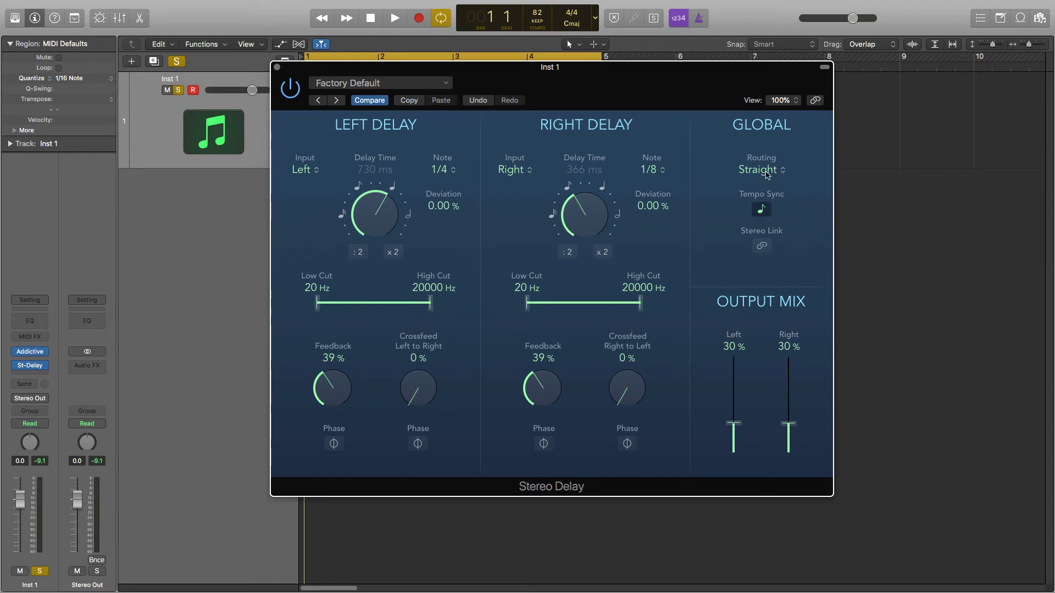
Step: Start playback and audition the Ping Pong L and Pan L to R routing modes
key("space")
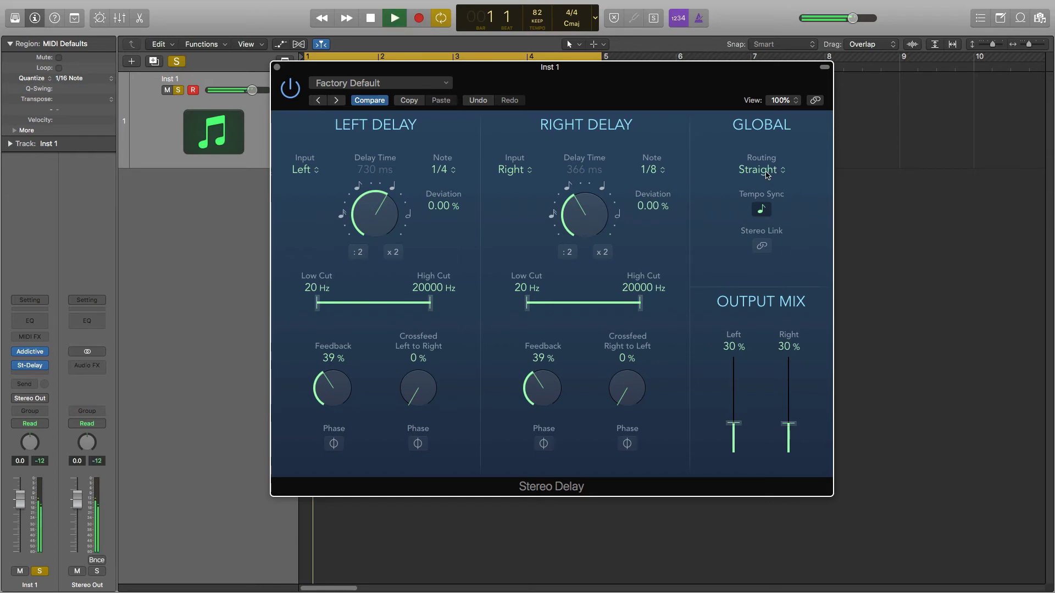
left_click(767, 175)
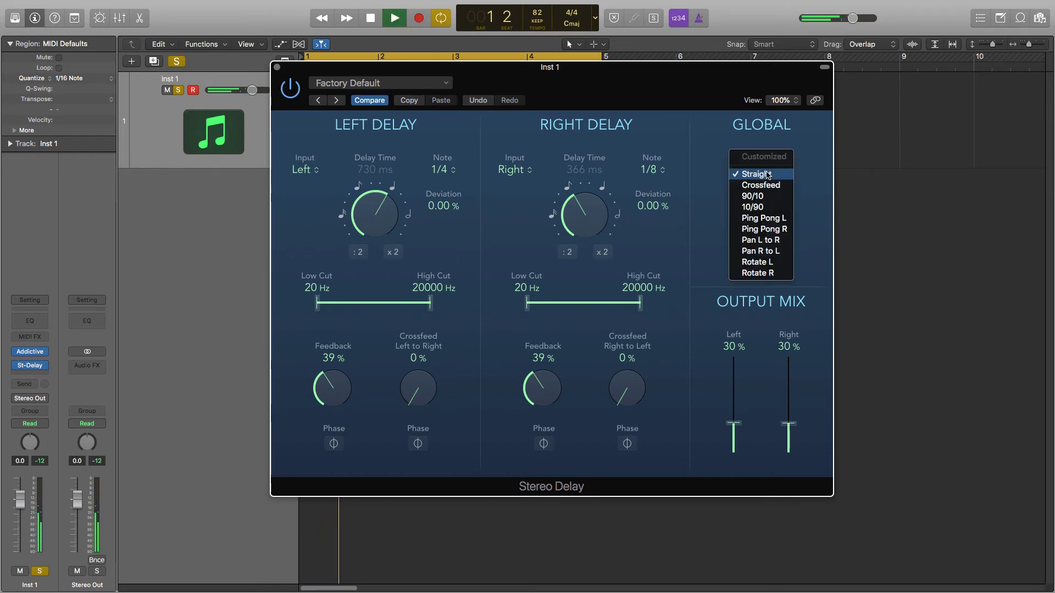
left_click(775, 218)
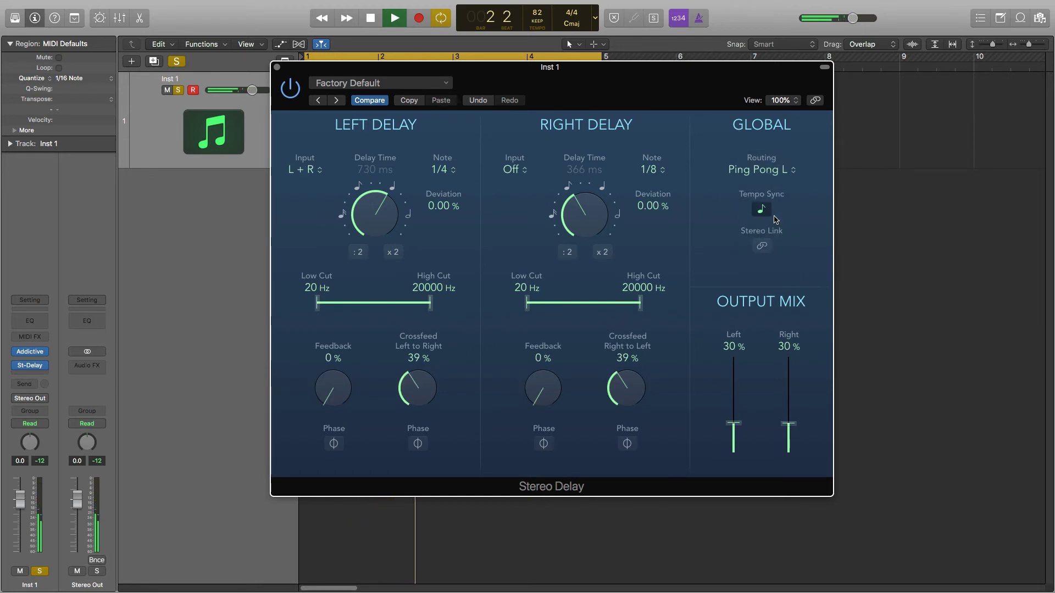
left_click(766, 171)
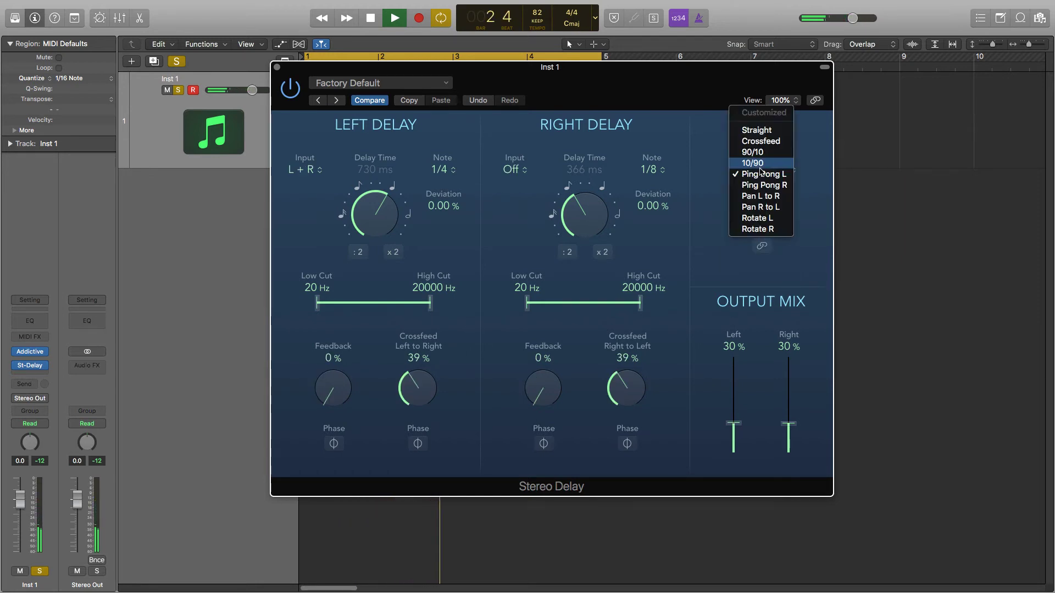
left_click(771, 198)
Step: Audition Rotate L and Crossfeed routings, then return the routing to Straight
left_click(768, 174)
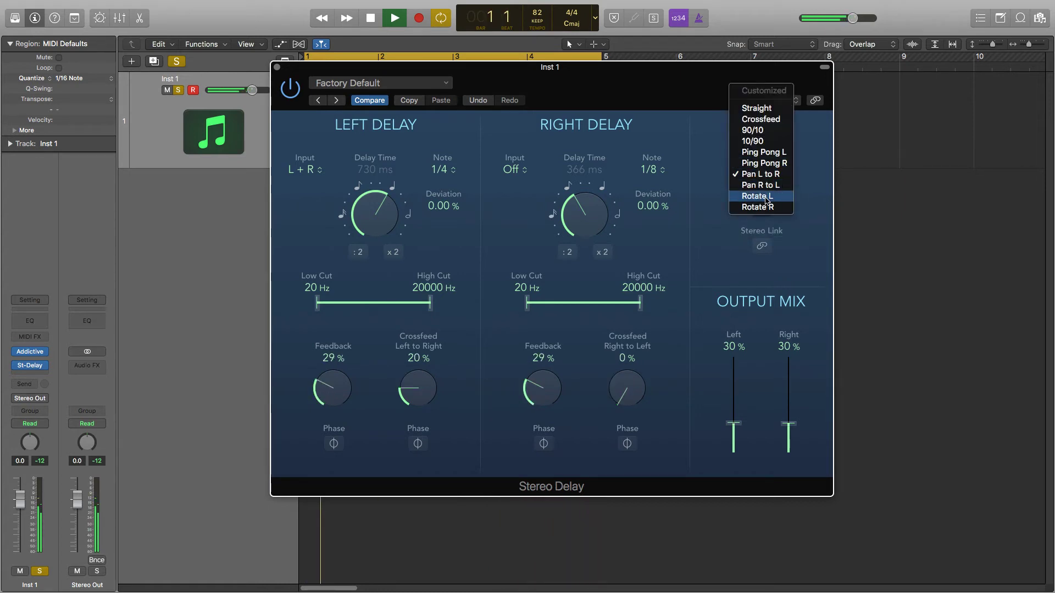
left_click(767, 196)
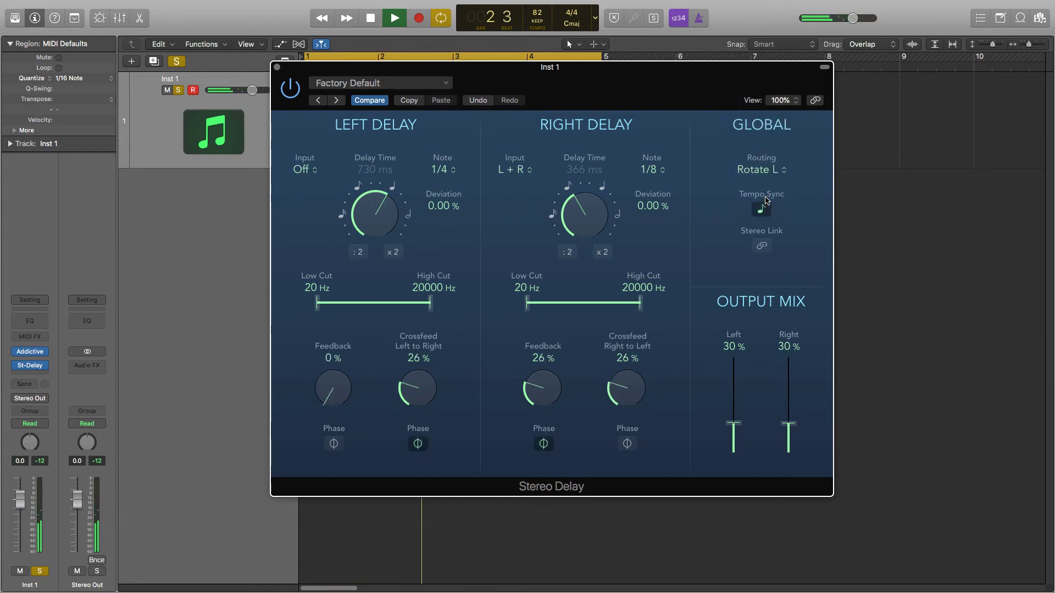
left_click(763, 170)
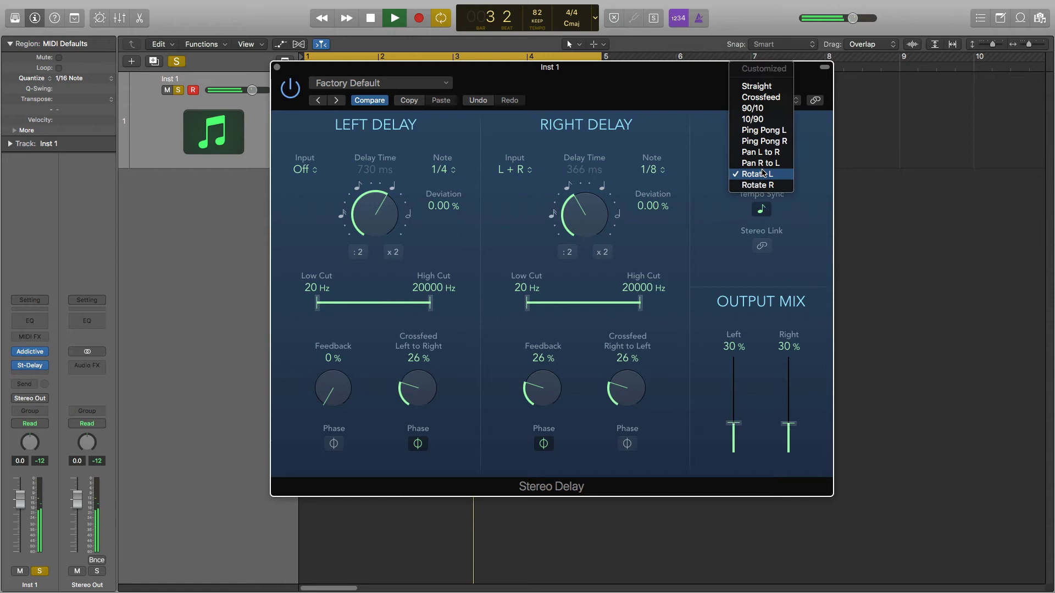
left_click(758, 97)
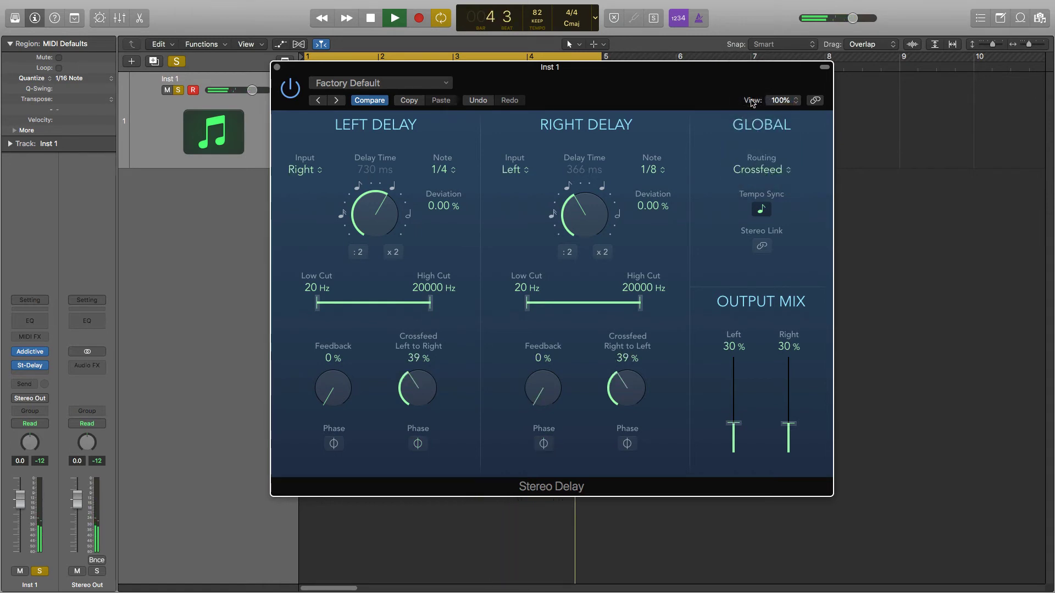
left_click(762, 171)
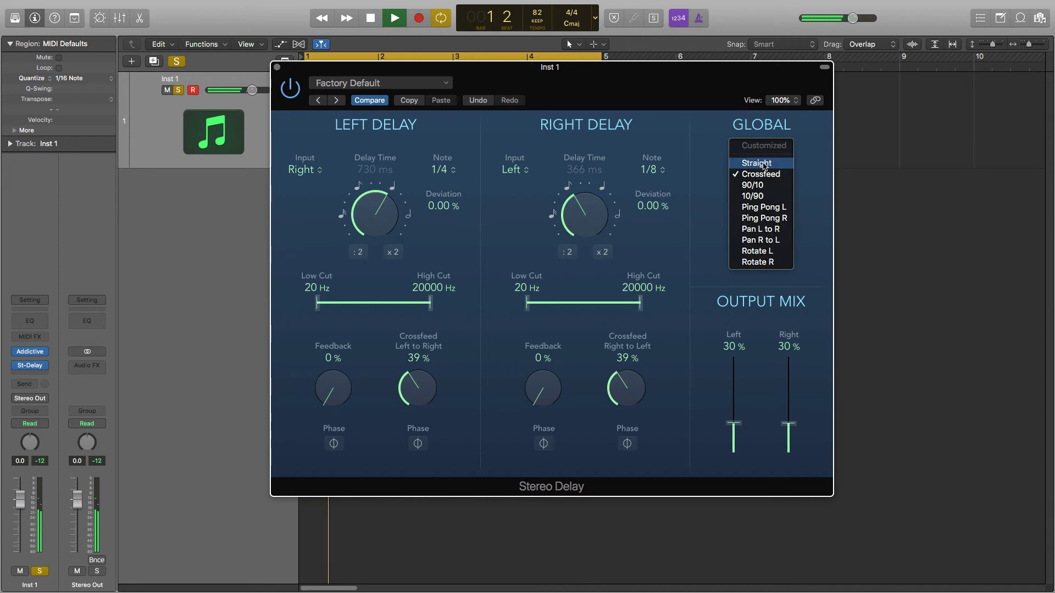
left_click(764, 164)
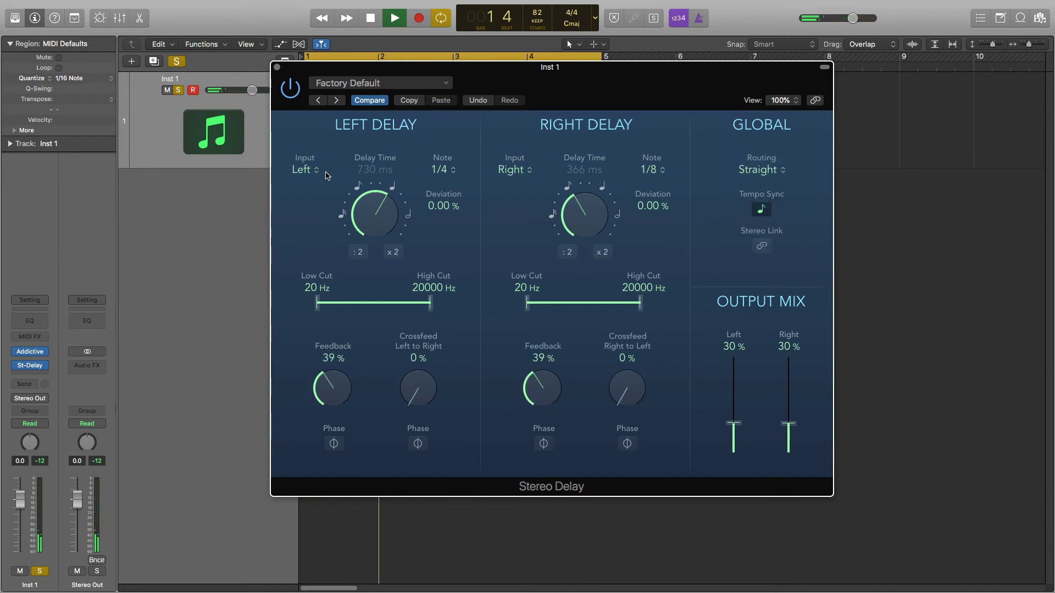
Step: Set the left delay to 1/8 dotted and the right to 1/4 triplet, leaving deviations at zero
left_click(442, 170)
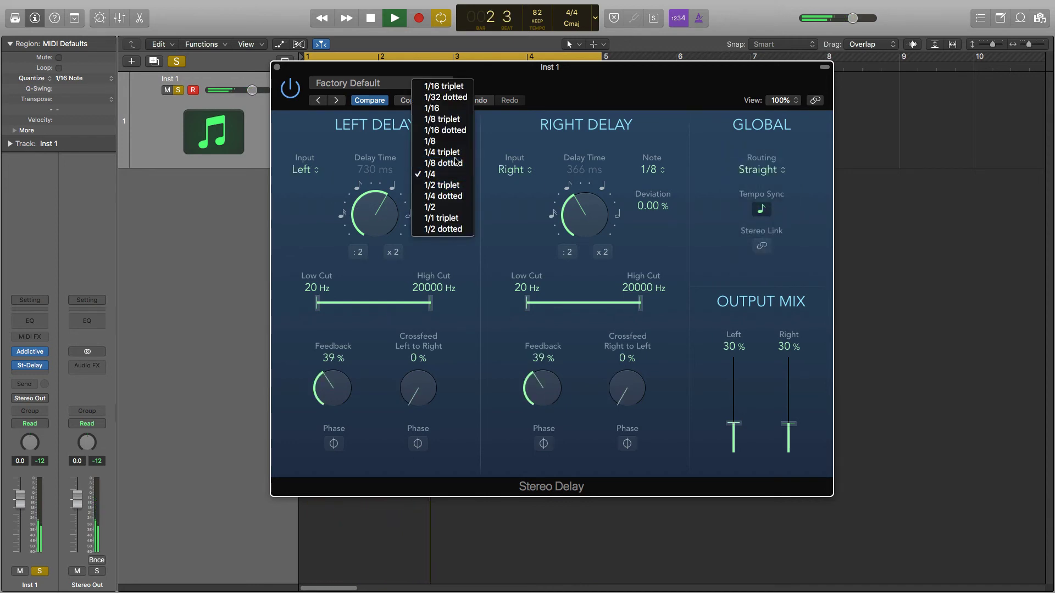
left_click(455, 163)
left_click(650, 170)
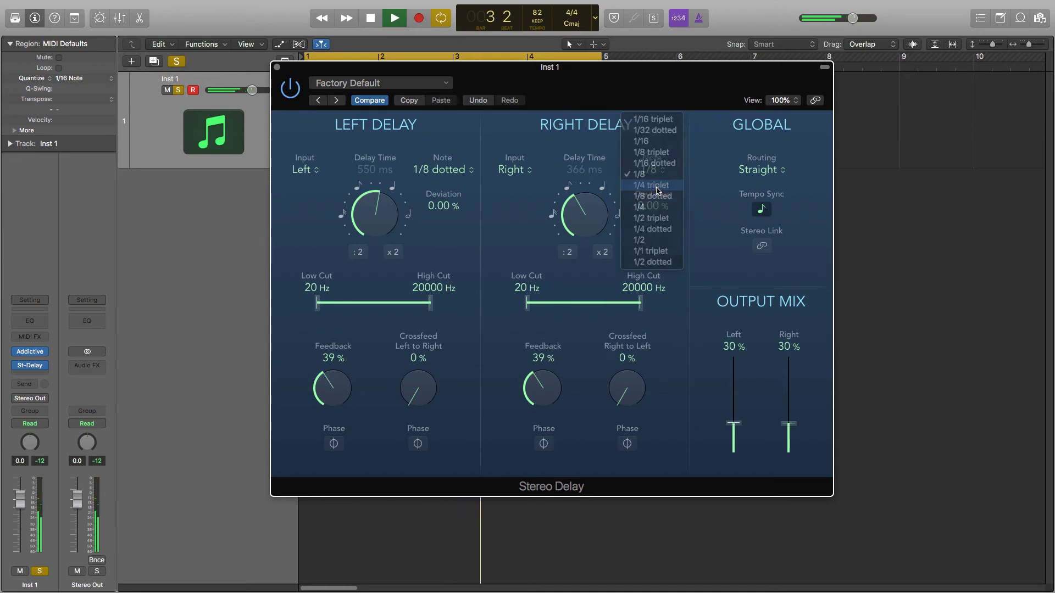
left_click(658, 187)
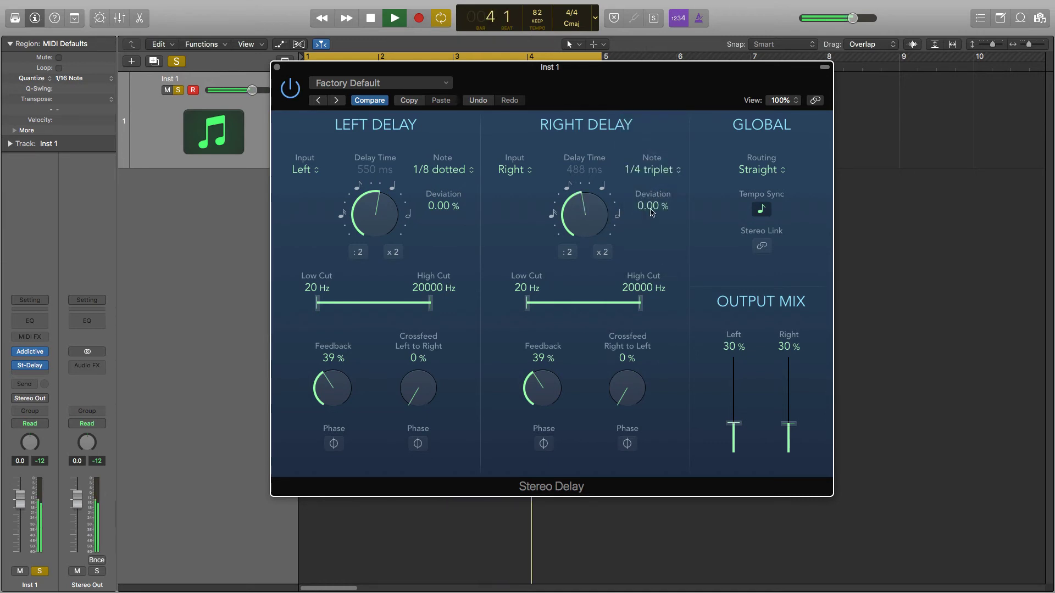
left_click_drag(651, 213, 651, 178)
left_click_drag(443, 206, 455, 278)
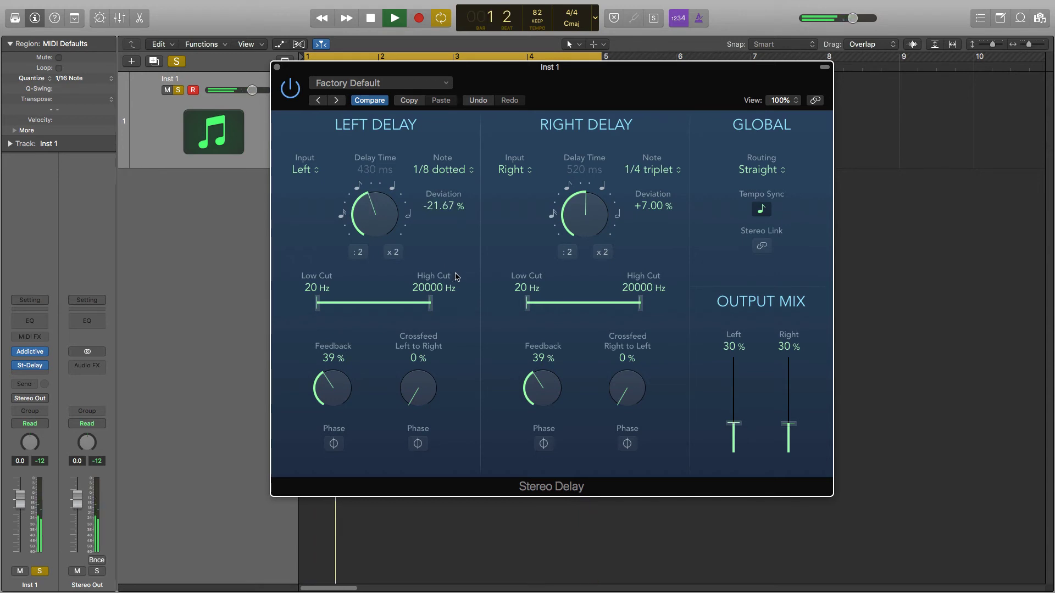
left_click(444, 206, "alt")
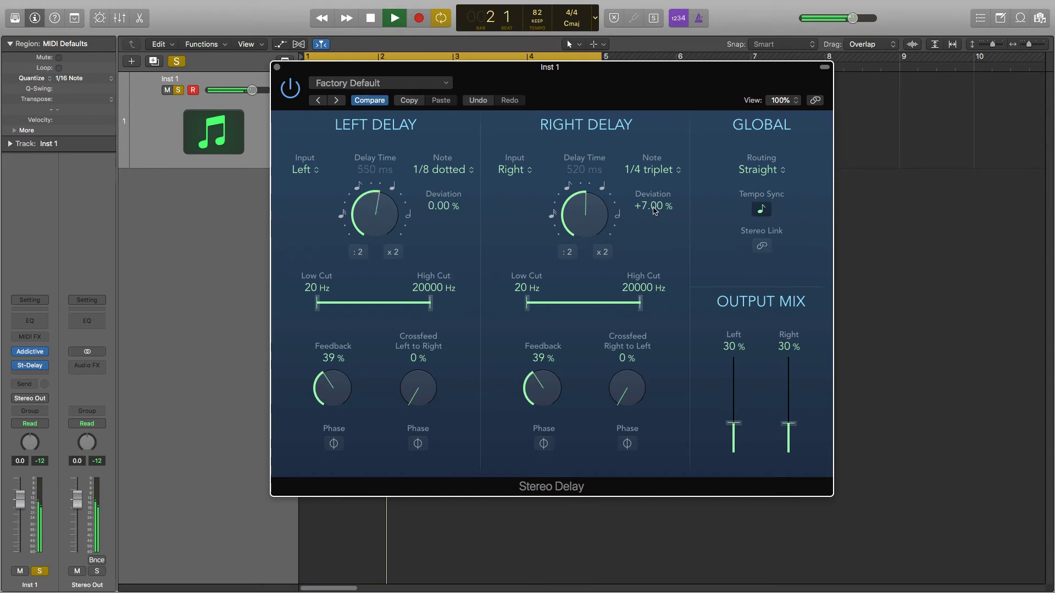
left_click(654, 211, "alt")
Step: Set left Low Cut and right High Cut to 2900 Hz and raise output mix to 52% and 34%
left_click_drag(317, 303, 400, 309)
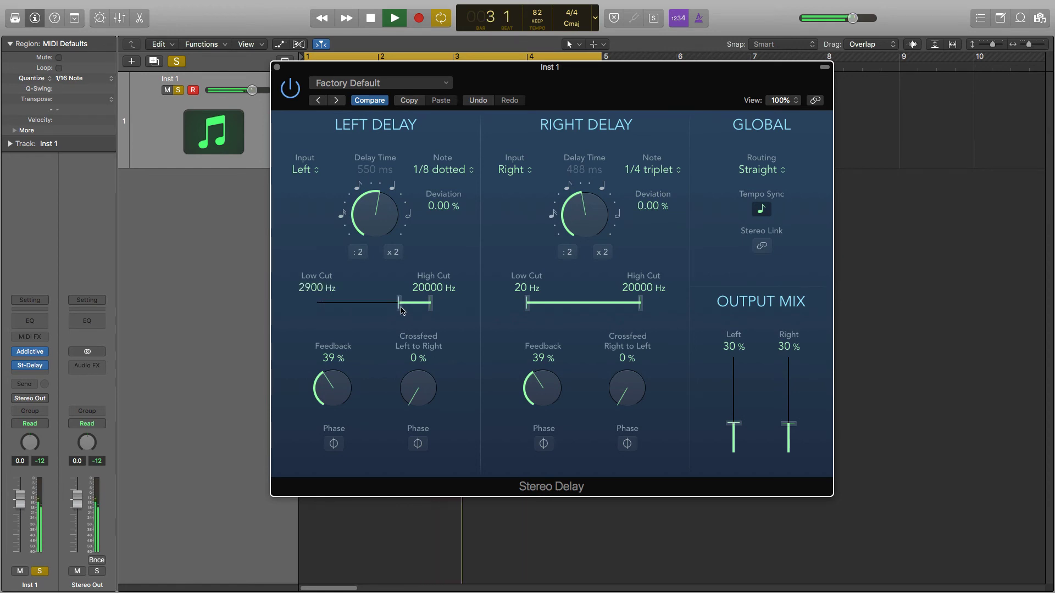
left_click_drag(640, 303, 610, 309)
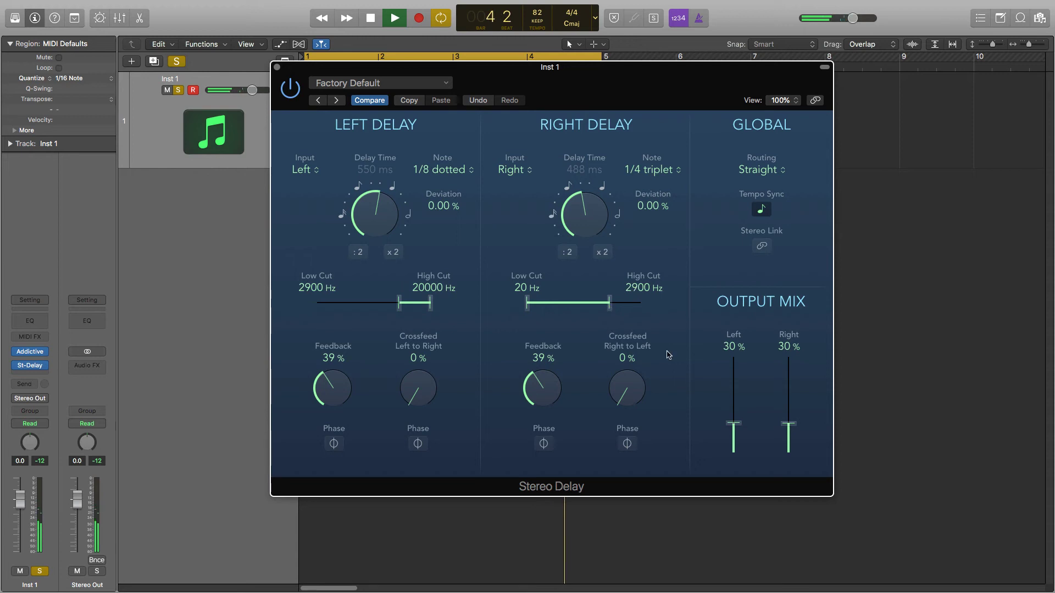
left_click_drag(733, 423, 789, 419)
left_click_drag(334, 385, 338, 372)
Step: Set right feedback to 46%, right-to-left crossfeed to 70%, and left-to-right crossfeed to 0%
left_click_drag(545, 391, 546, 387)
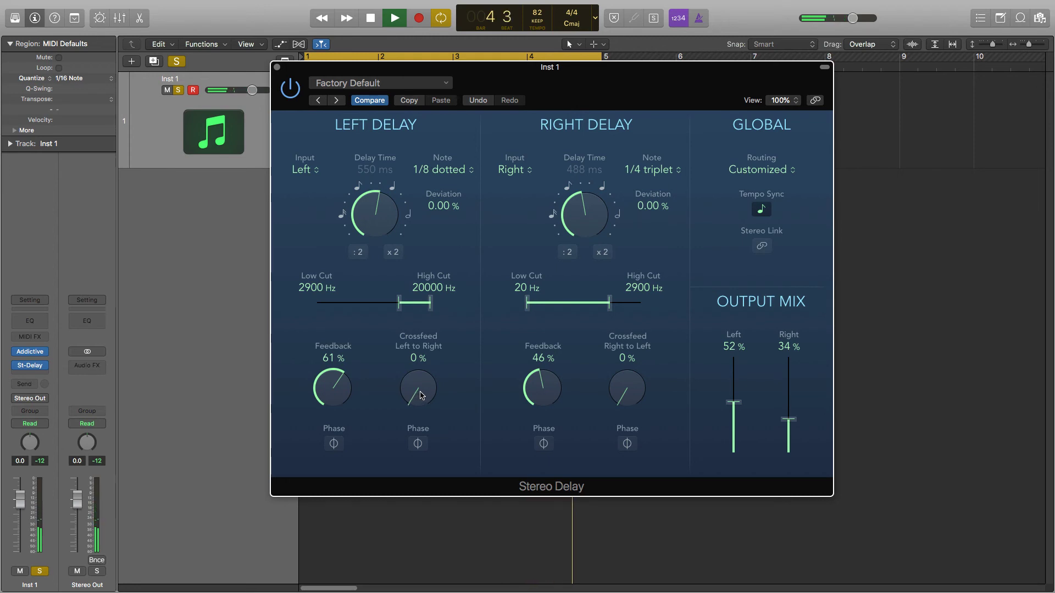
left_click_drag(419, 396, 428, 349)
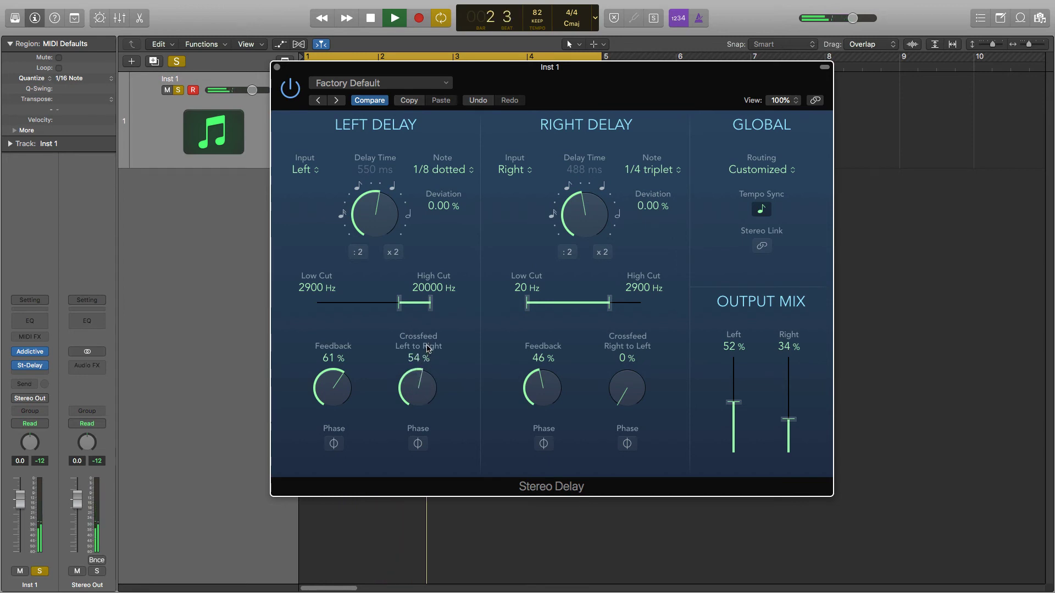
left_click_drag(617, 396, 519, 334)
left_click_drag(418, 387, 400, 453)
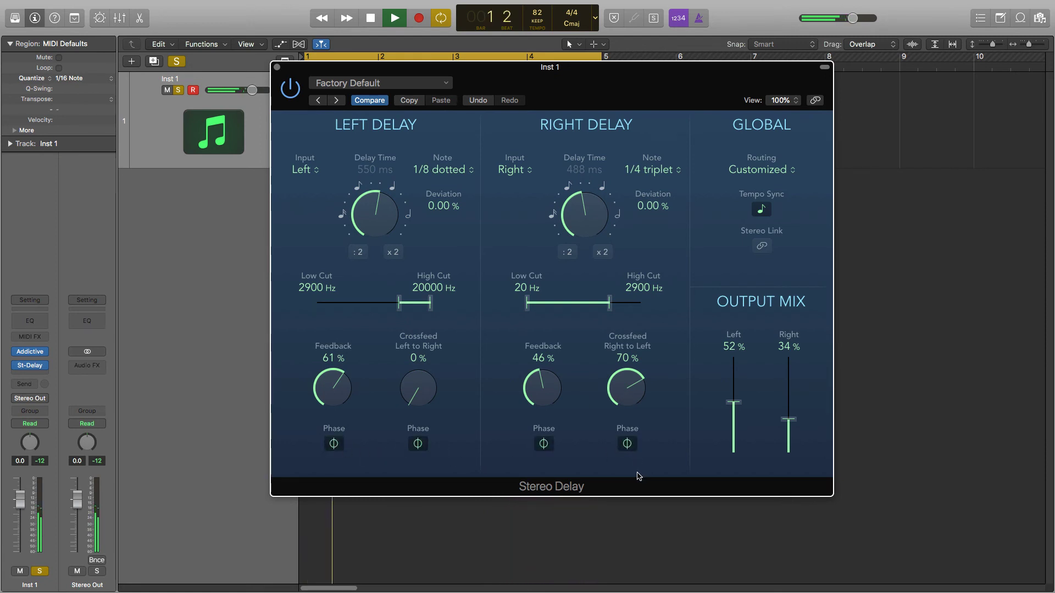
Step: Turn off Tempo Sync and adjust the free delay times, bringing the left delay to 655 ms
left_click(762, 215)
left_click_drag(584, 220, 583, 203)
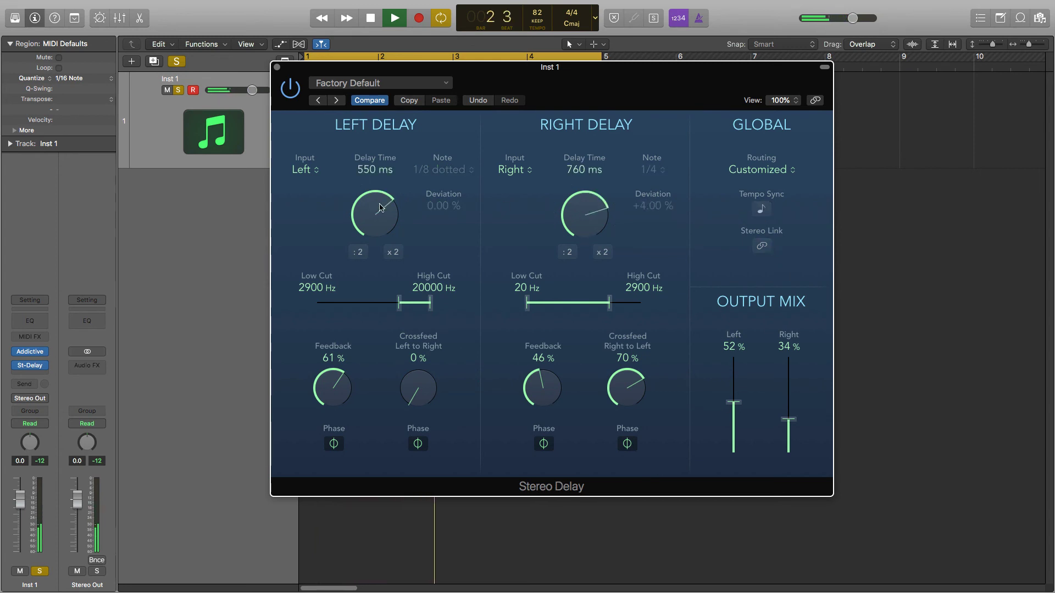
left_click_drag(375, 216, 404, 292)
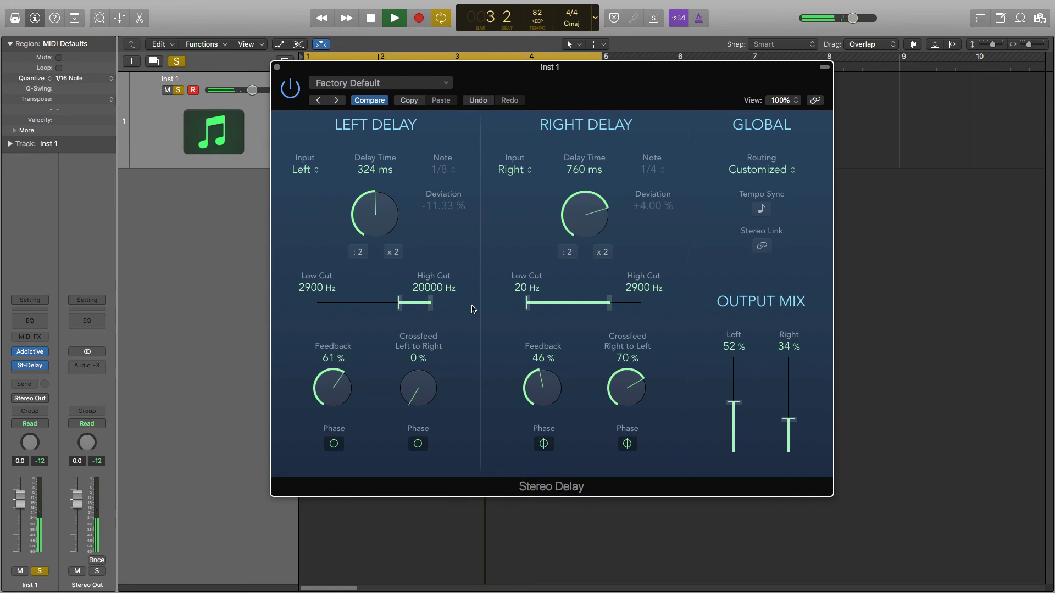
left_click(567, 251)
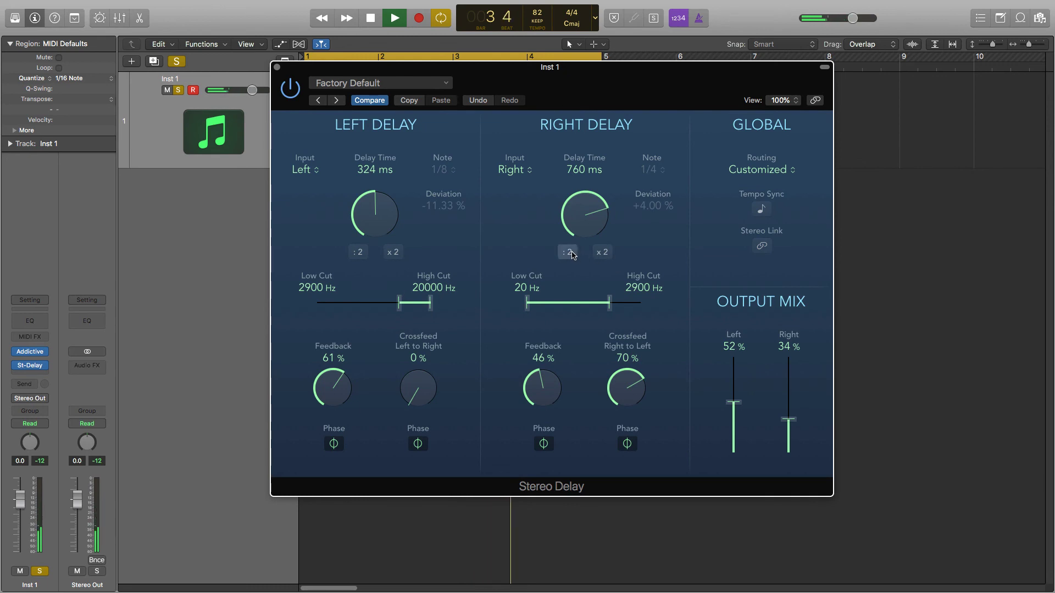
left_click(358, 251)
left_click_drag(375, 215, 375, 242)
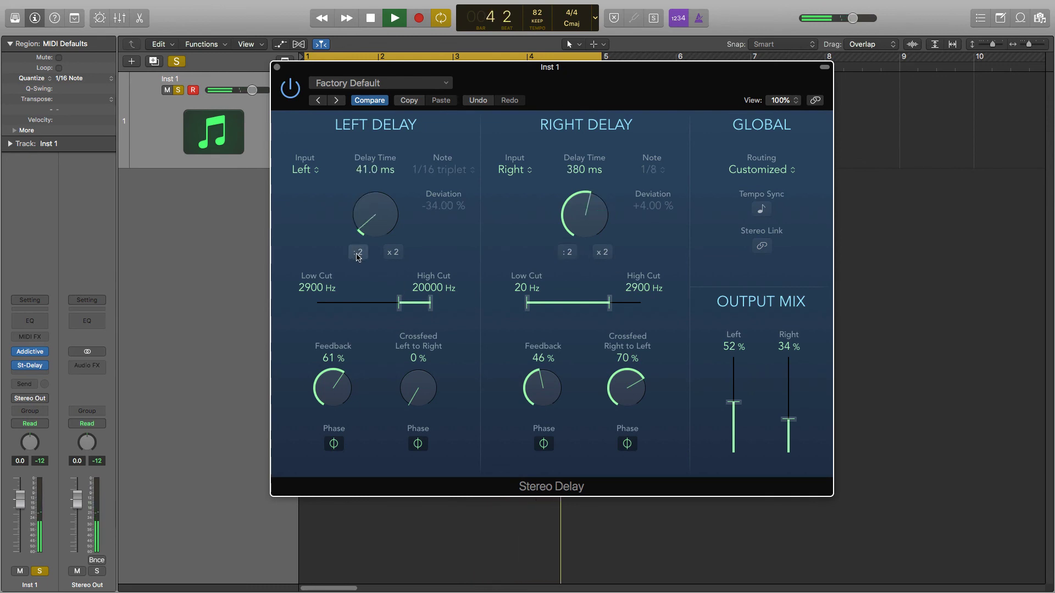
left_click(393, 252)
left_click(392, 252)
left_click(393, 252)
left_click(393, 252)
Step: Bring the right delay time to 344 ms and stop playback
left_click(603, 252)
left_click(603, 253)
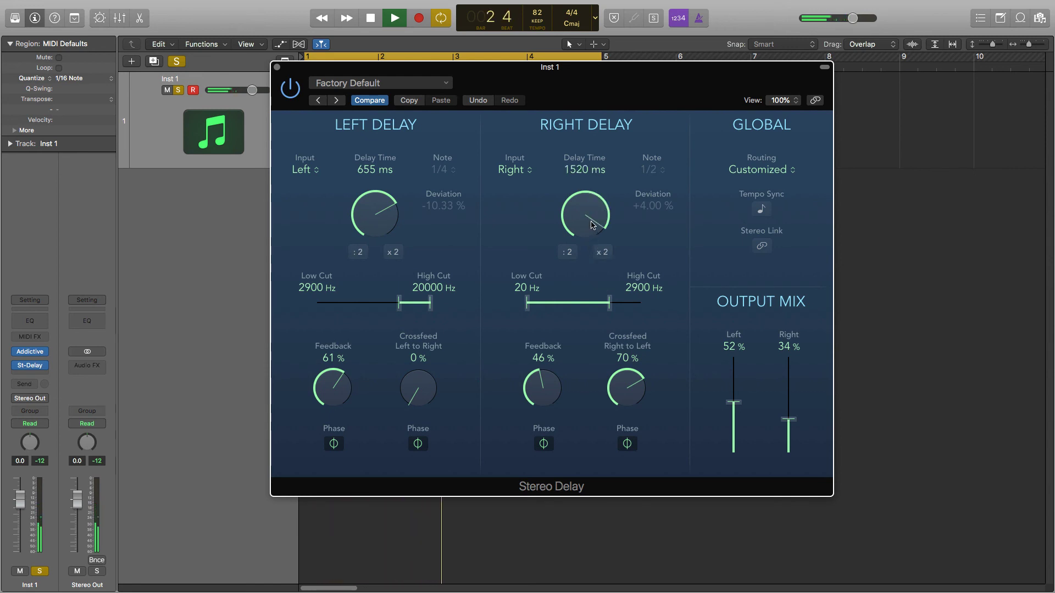
left_click_drag(588, 217, 583, 283)
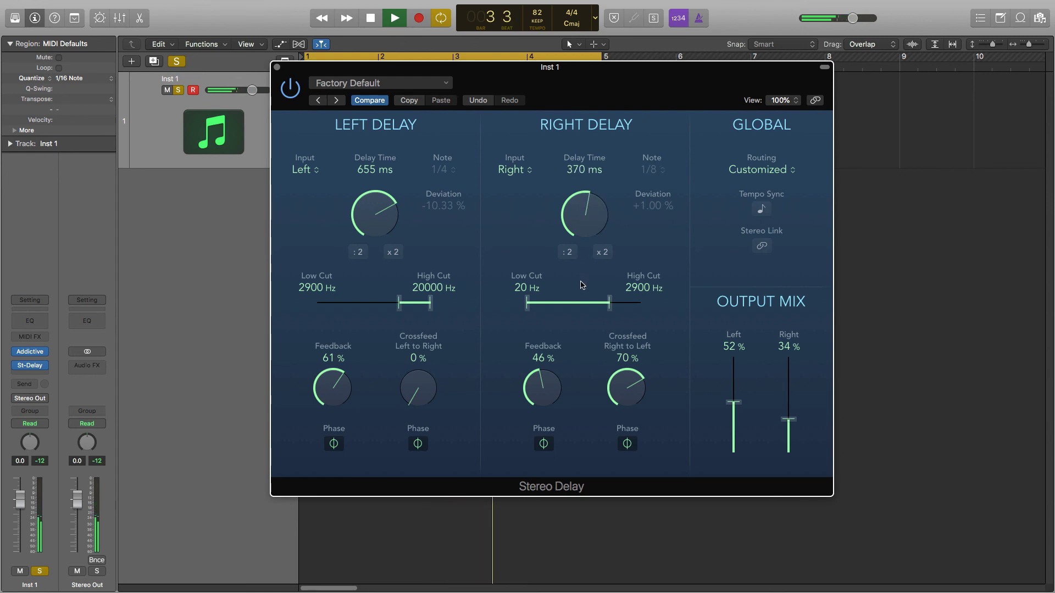
left_click_drag(587, 220, 589, 226)
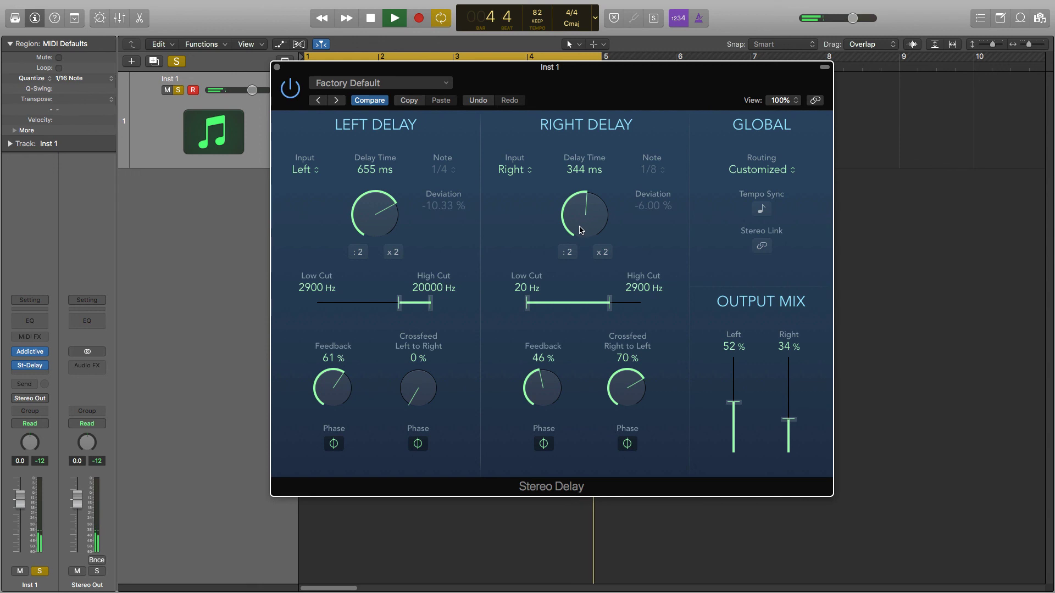
key("space")
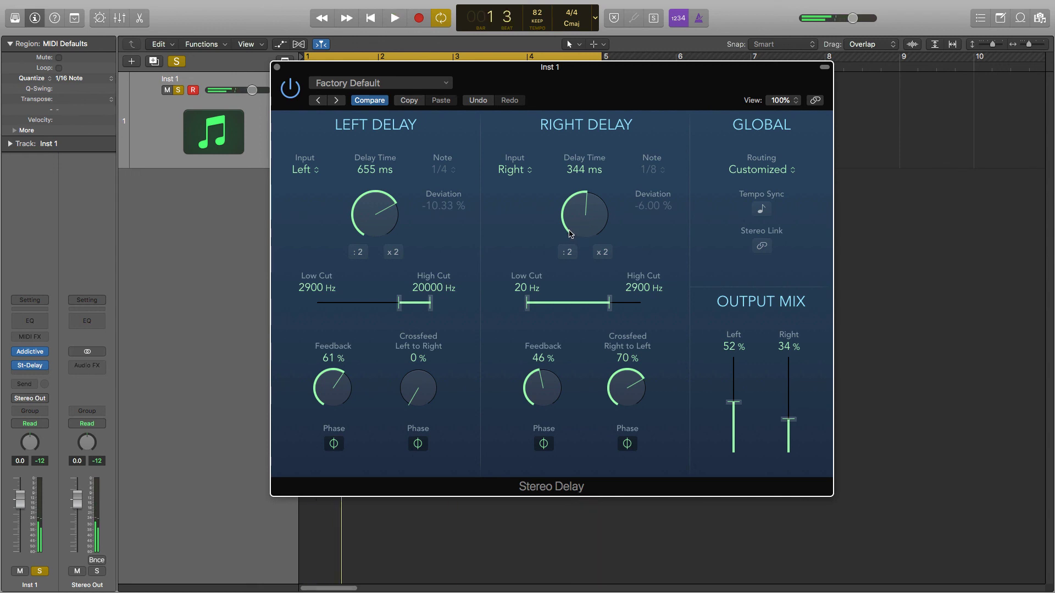